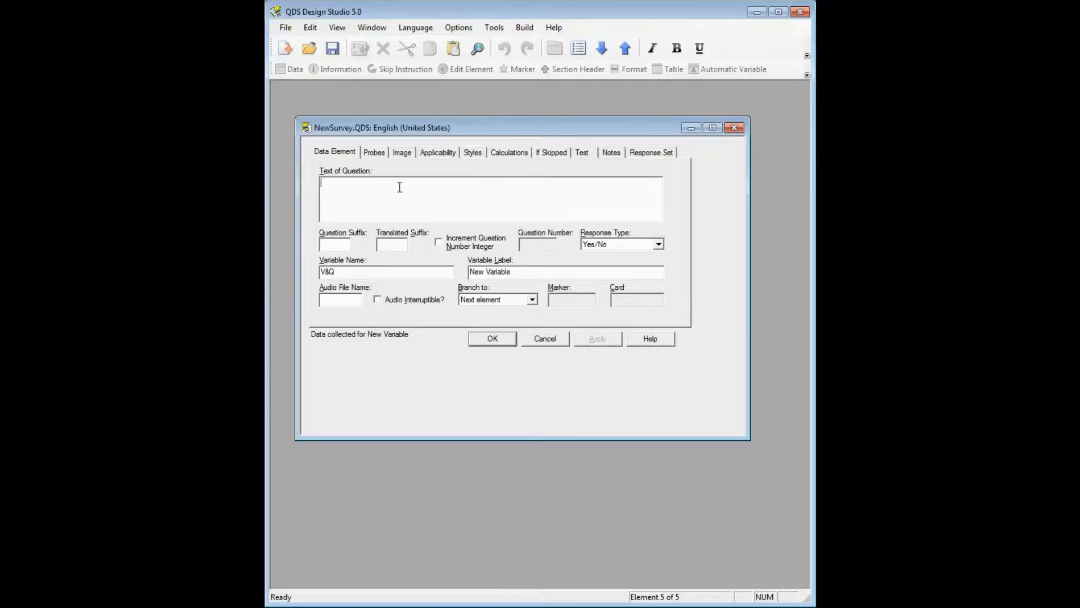
Enter the question text "What is your current employment status?" and name its variable EMPLOYMENT.
type("What is your current employment status?")
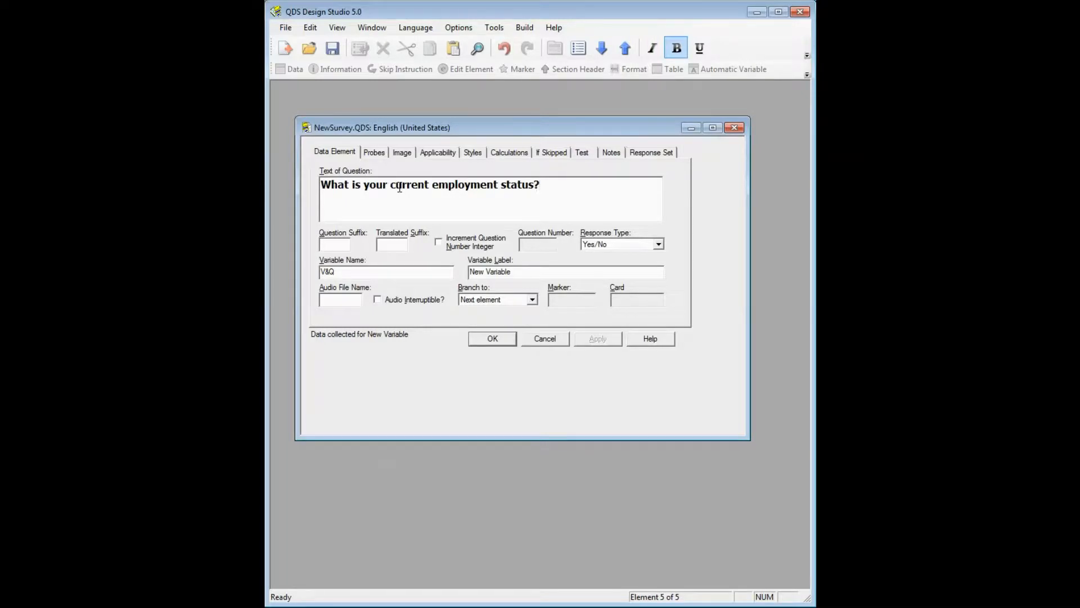
double_click(466, 185)
key("ctrl+c")
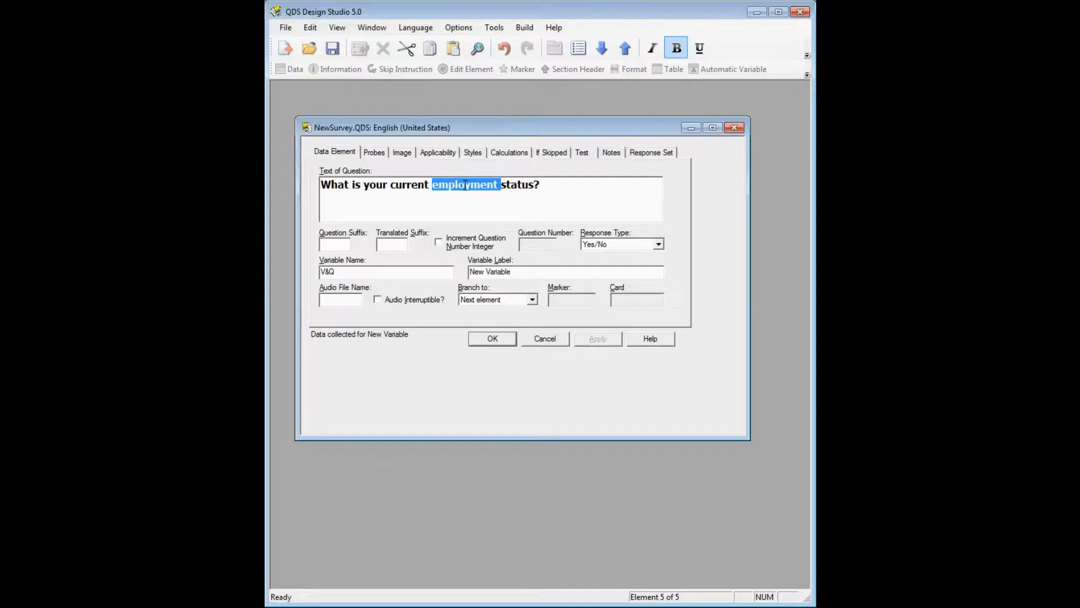
left_click_drag(353, 272, 299, 270)
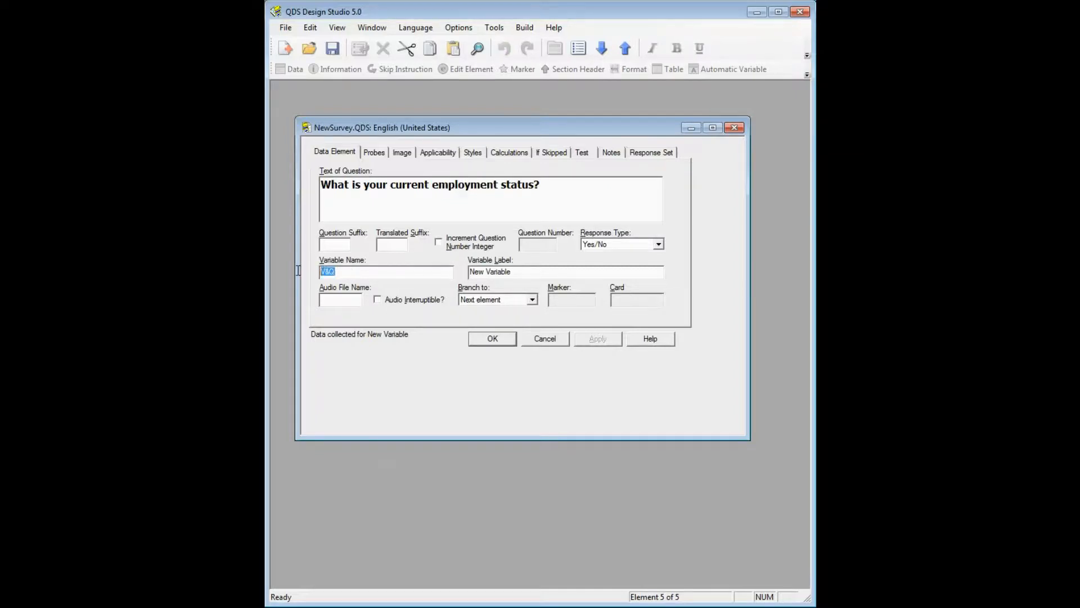
type("EMPLOYMENT")
Set the variable label to "Employment" and the response type to Nominal - Pick One.
left_click_drag(546, 278, 457, 275)
key("ctrl+v")
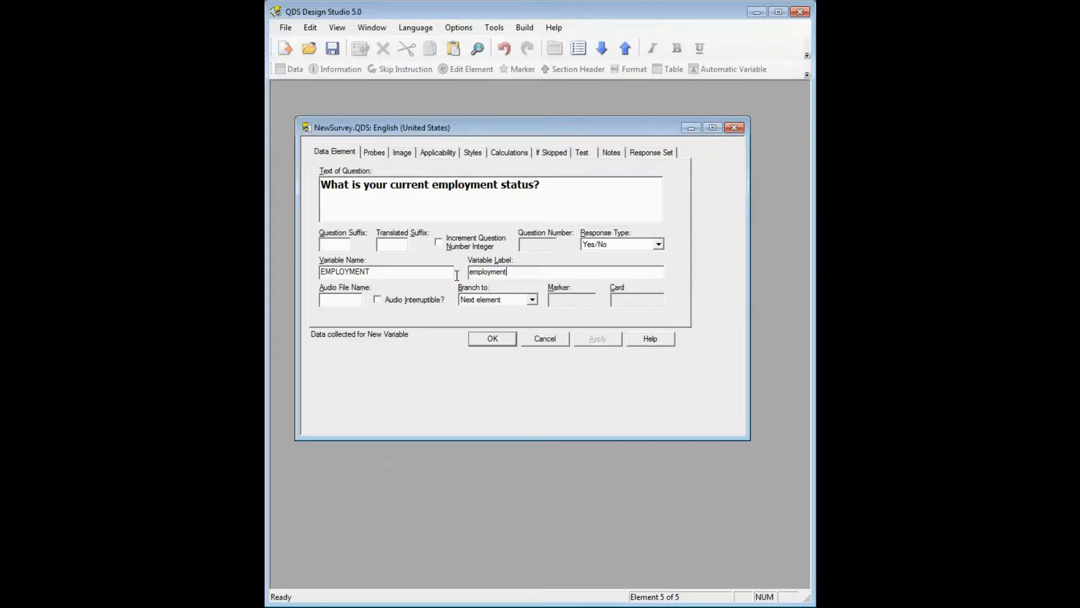
key("Delete")
type("E")
left_click(408, 272)
left_click(658, 245)
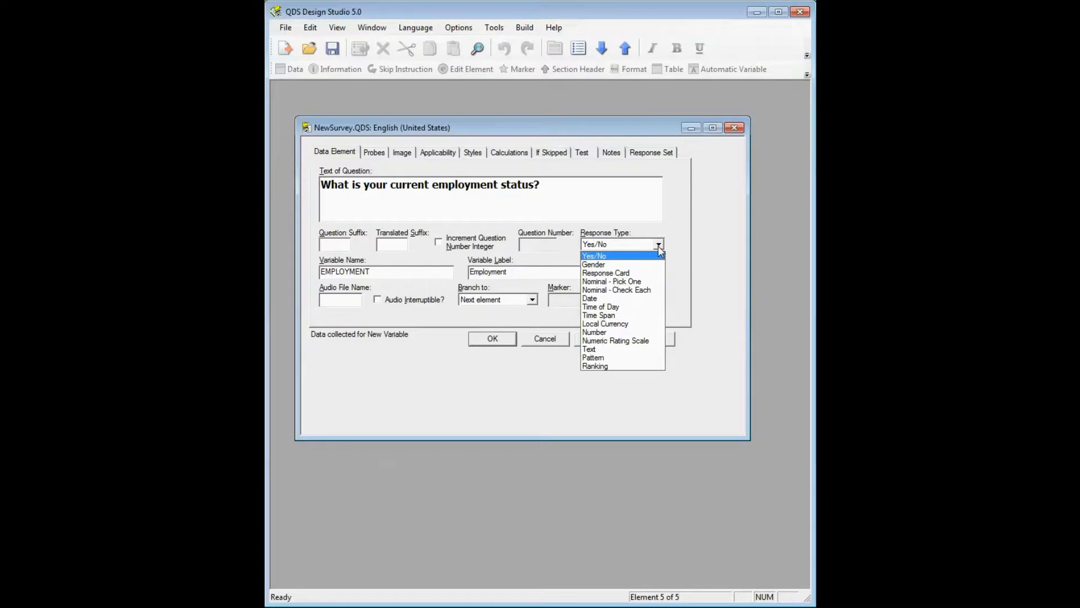
left_click(647, 282)
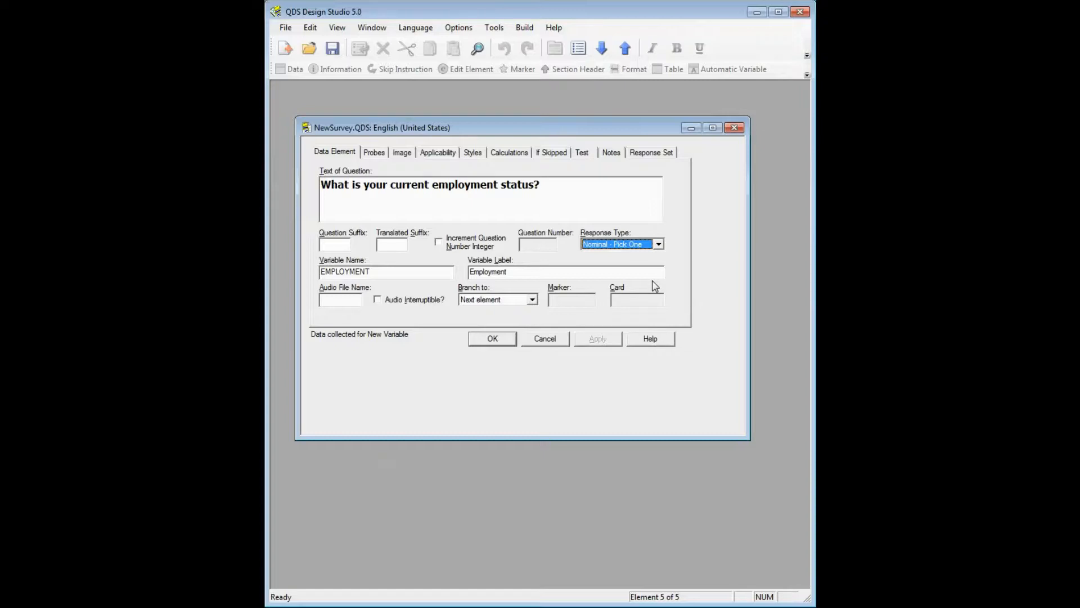
Add the response category "Full-time (40 hours per week or more)" with code value 0 to the employment question's response set.
left_click(669, 154)
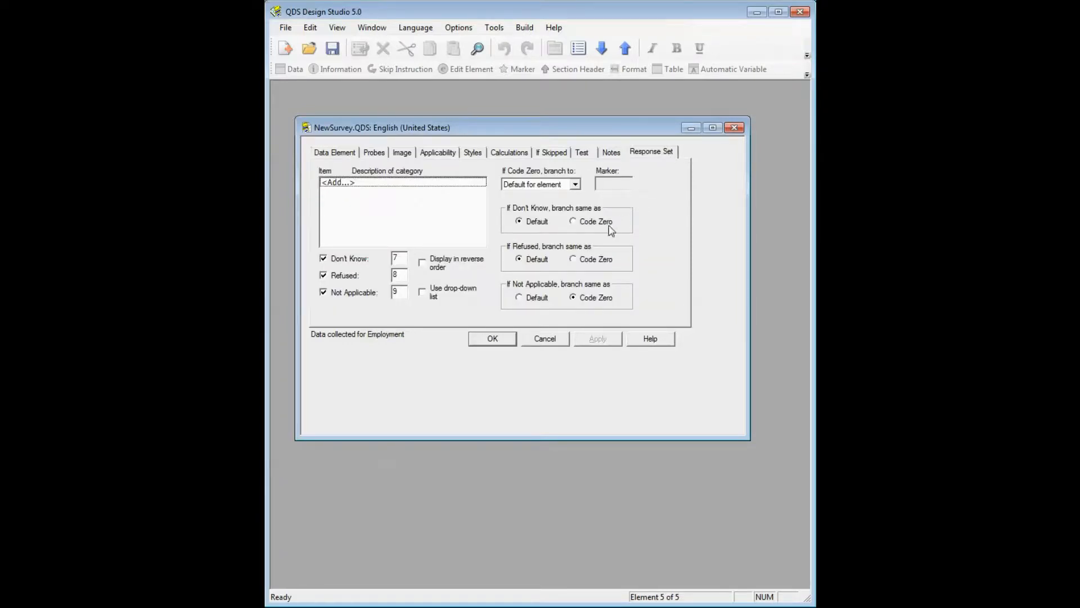
left_click(351, 184)
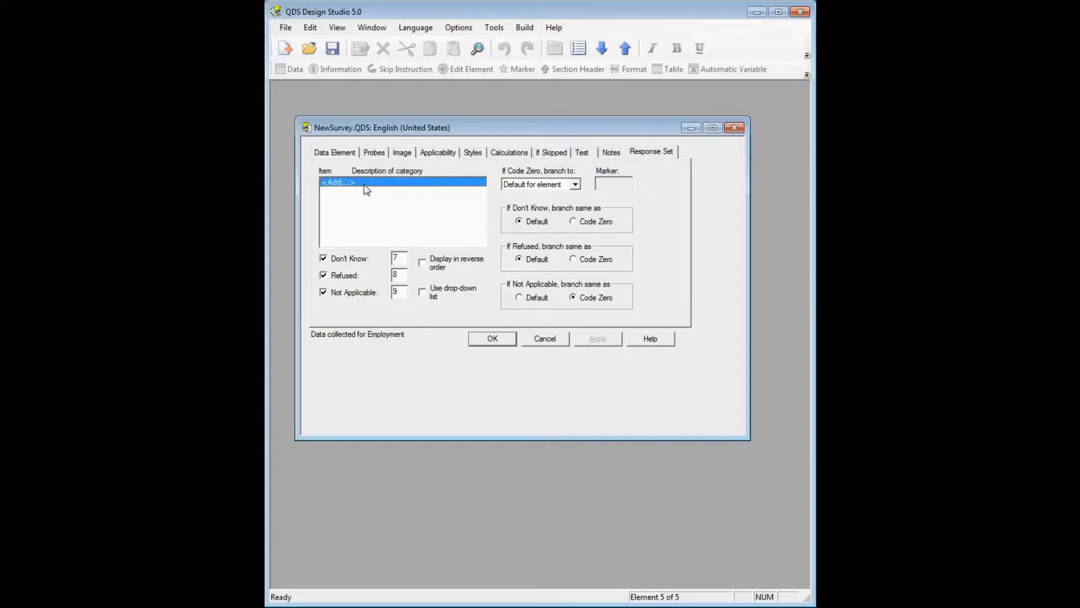
double_click(366, 190)
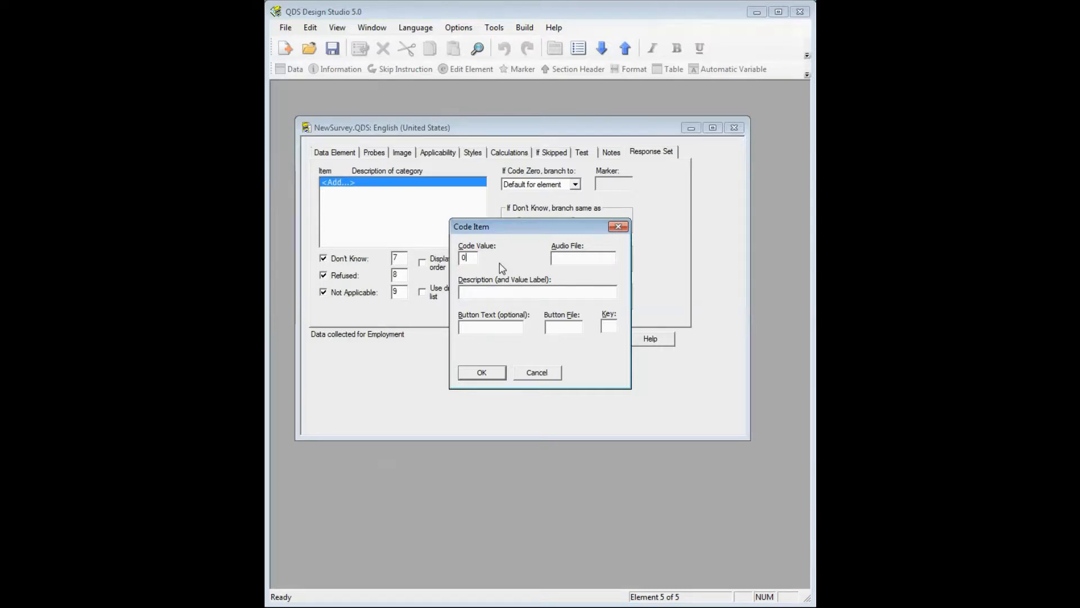
left_click(489, 293)
type("Full-time (40 hours per week or more)")
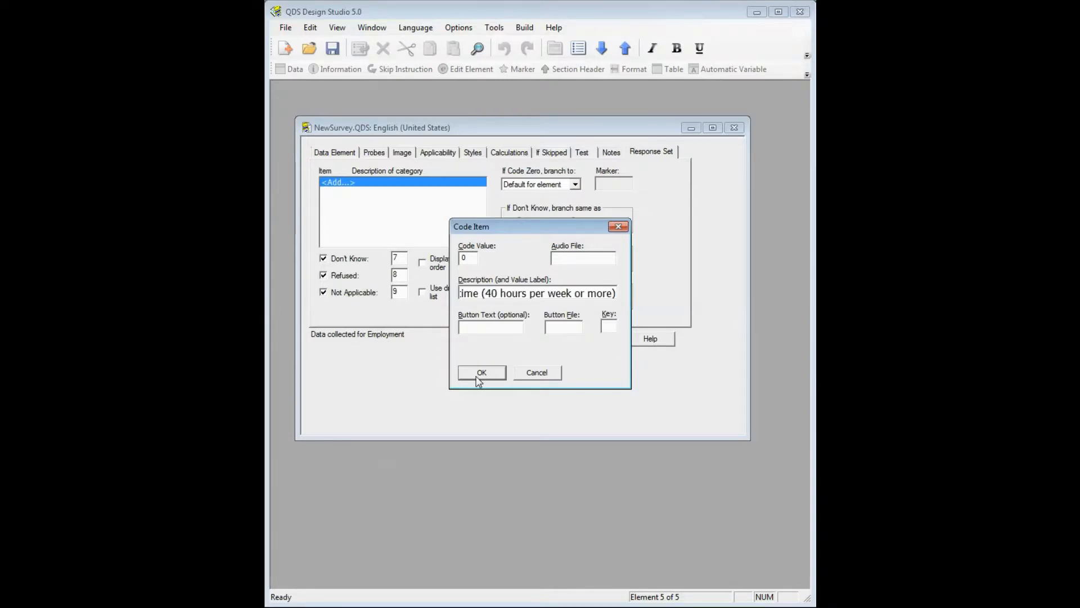
left_click(481, 372)
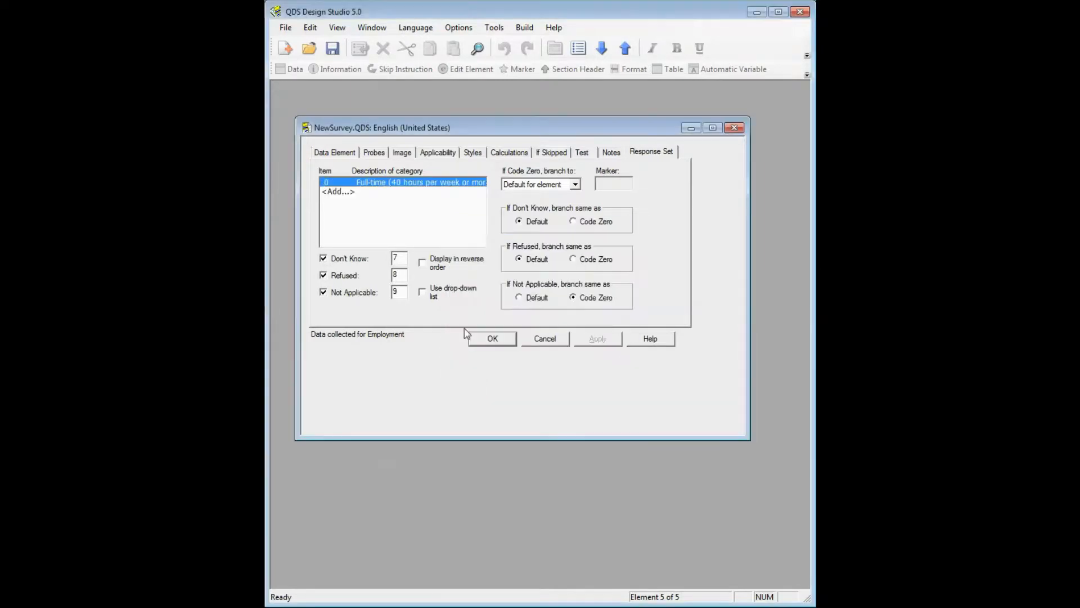
Add the response category "Part-time (up to 39 hours per week)" with code value 1 to the employment response set.
left_click(428, 193)
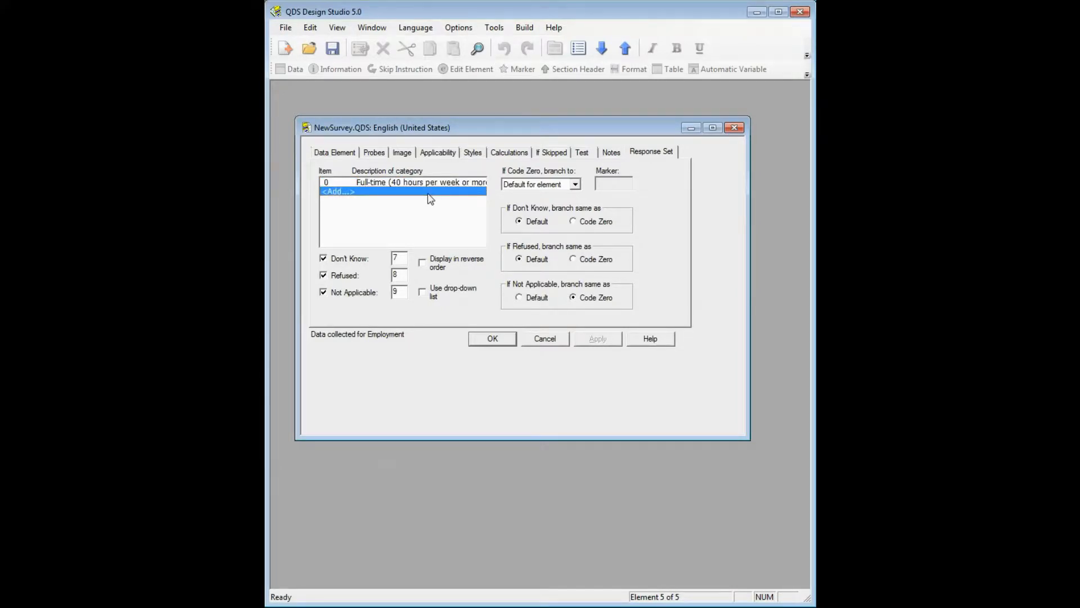
double_click(431, 199)
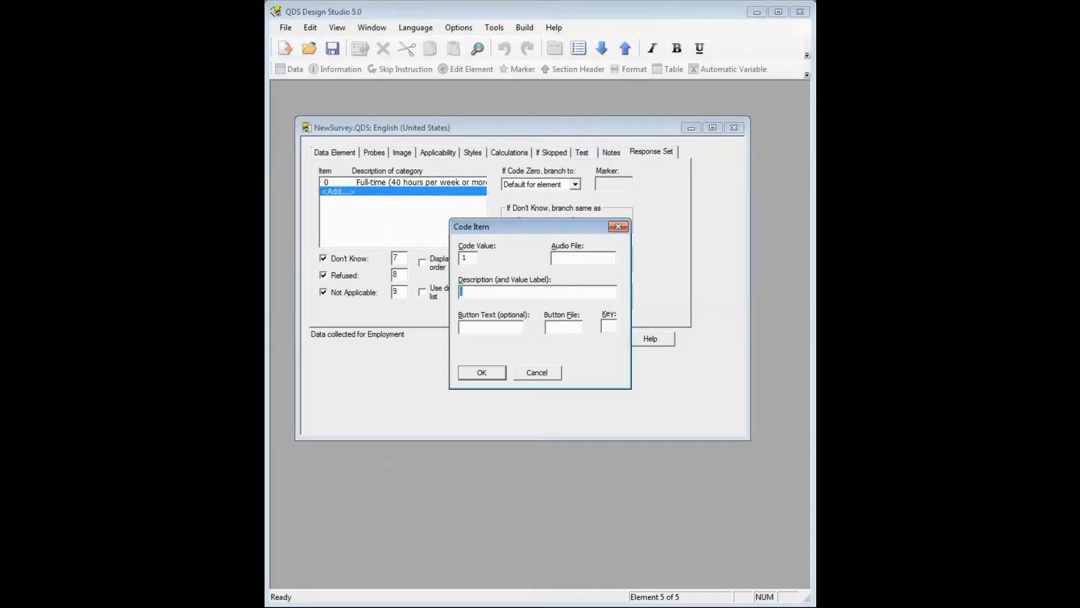
key("alt+Tab")
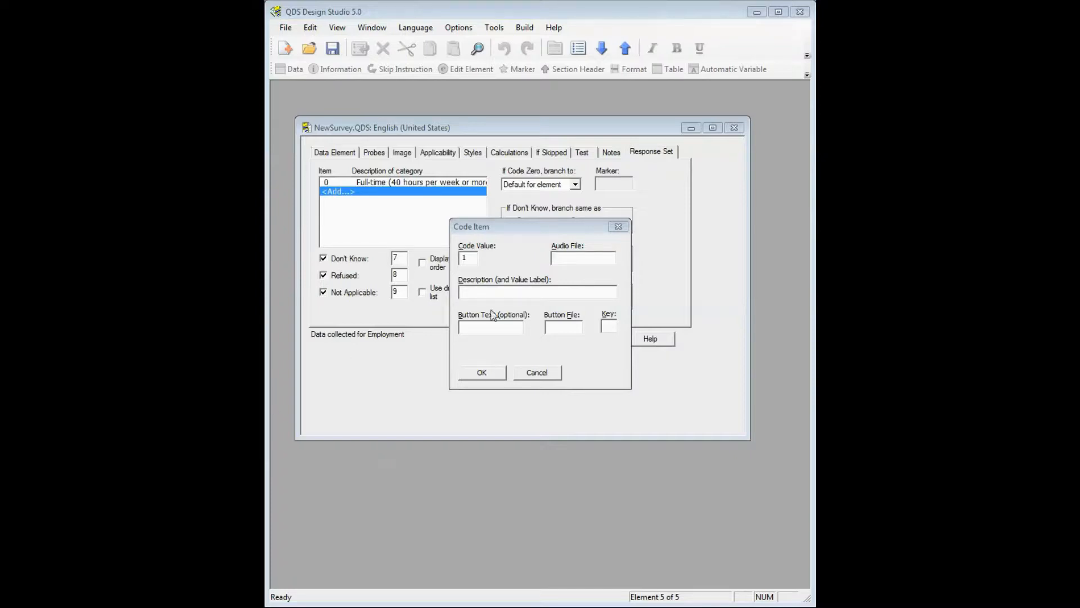
left_click(525, 292)
type("Part-time (up to 39 hours per week)")
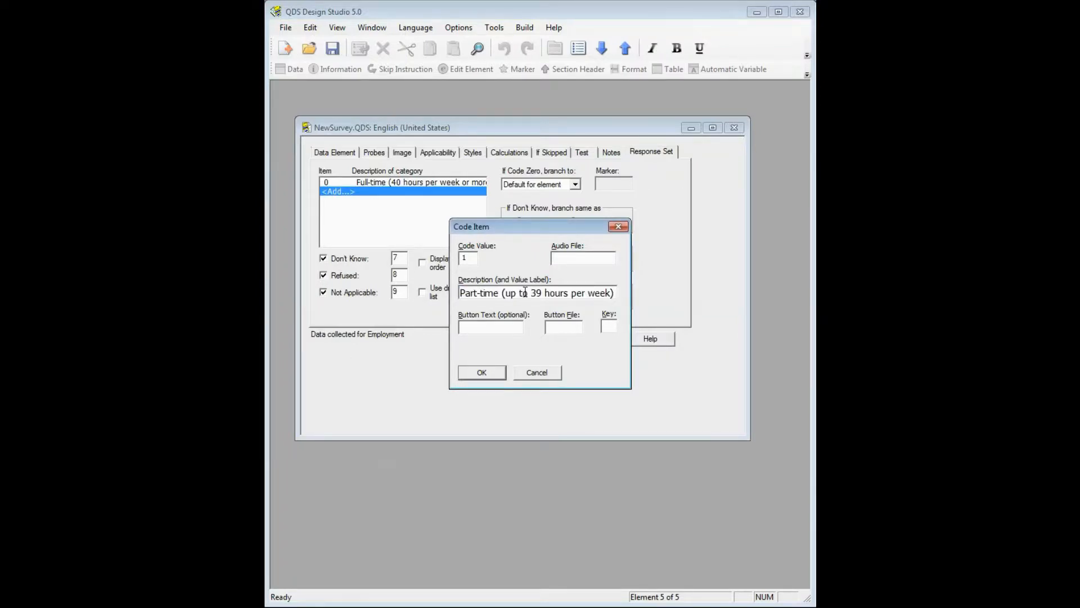
key("Return")
key("Down")
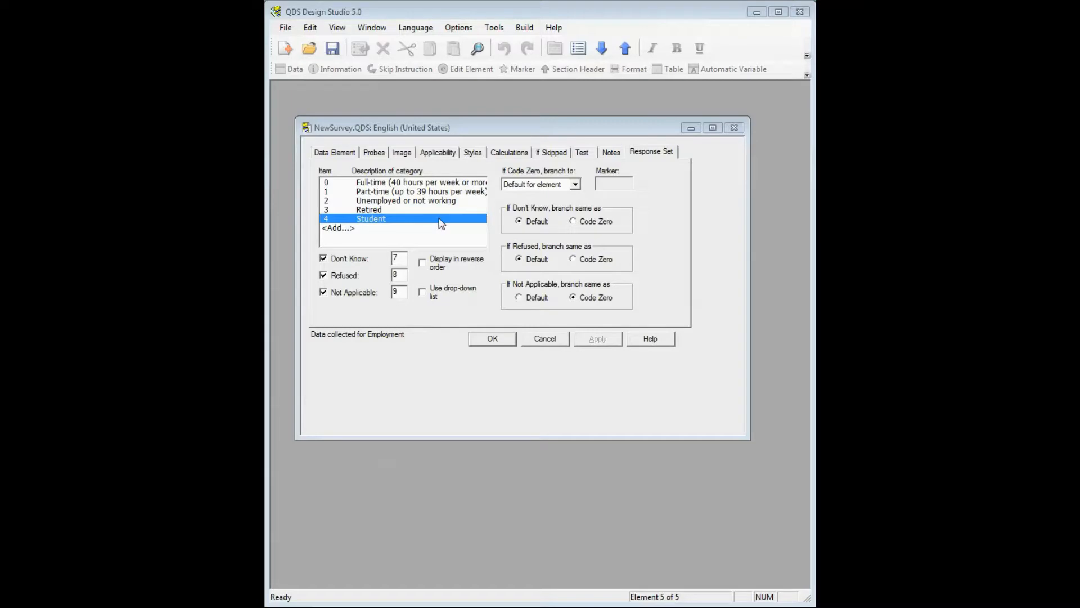
Disable the Not Applicable and Don't Know responses for the employment question and save the element.
left_click(357, 293)
left_click(357, 260)
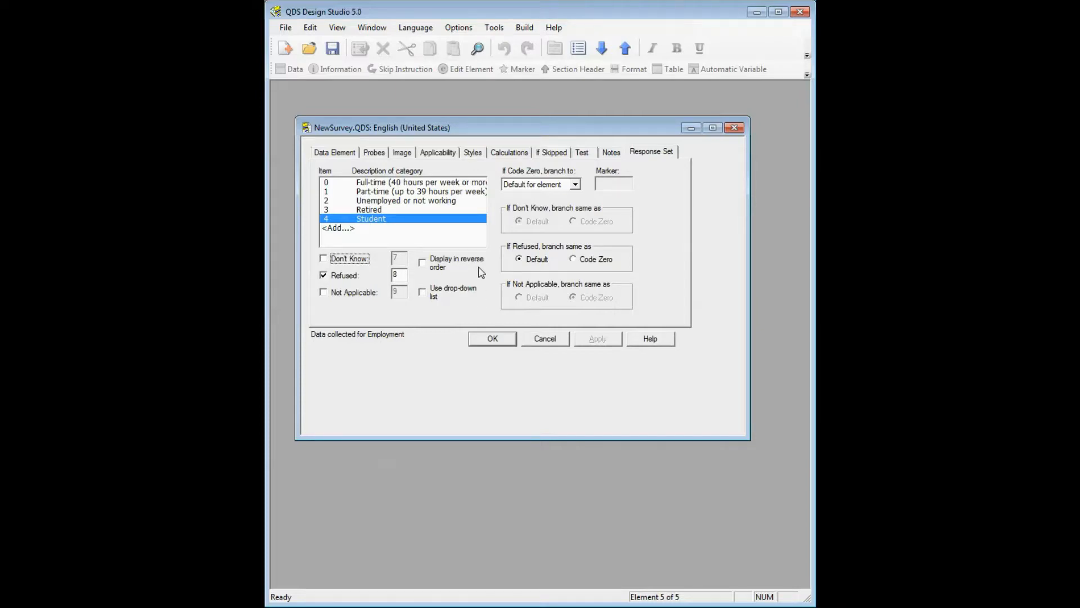
left_click(493, 339)
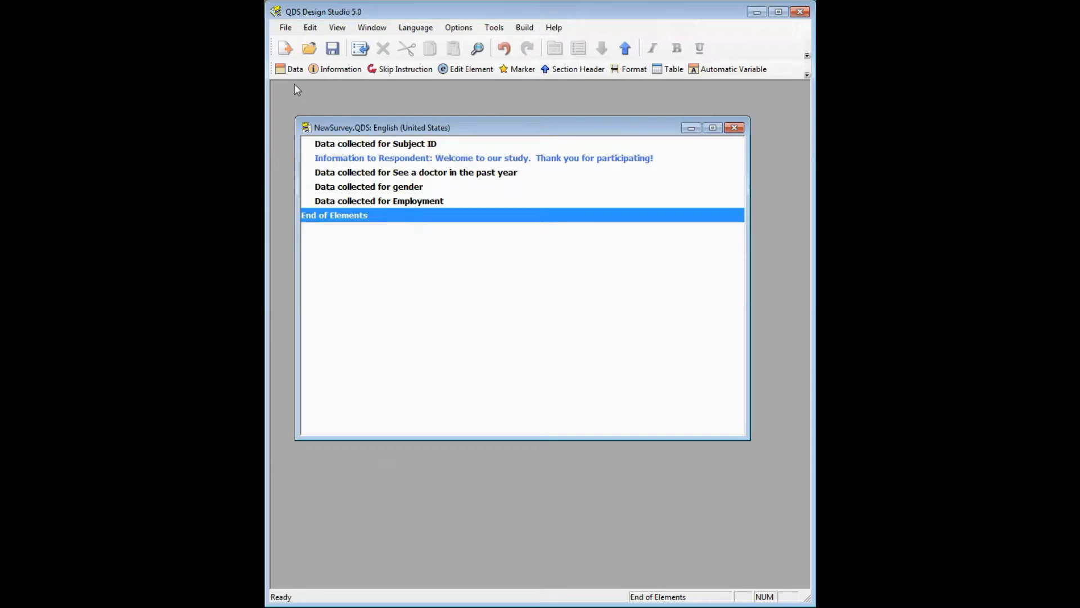
Add a new data element with the question text "In what state were you born?" and the variable name STATE.
left_click(288, 68)
left_click(354, 191)
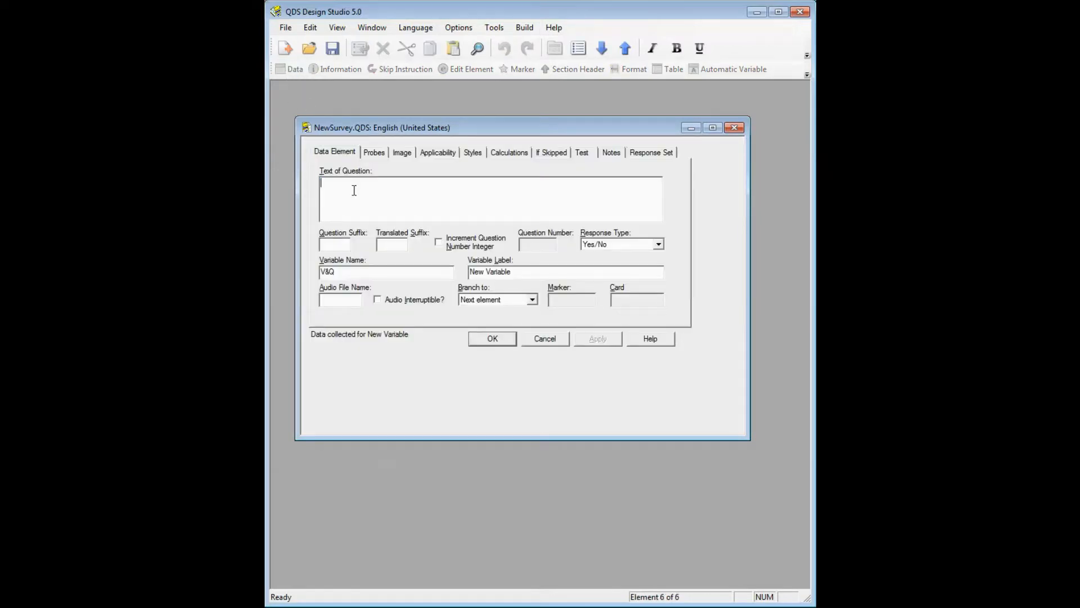
type("In what state were you born")
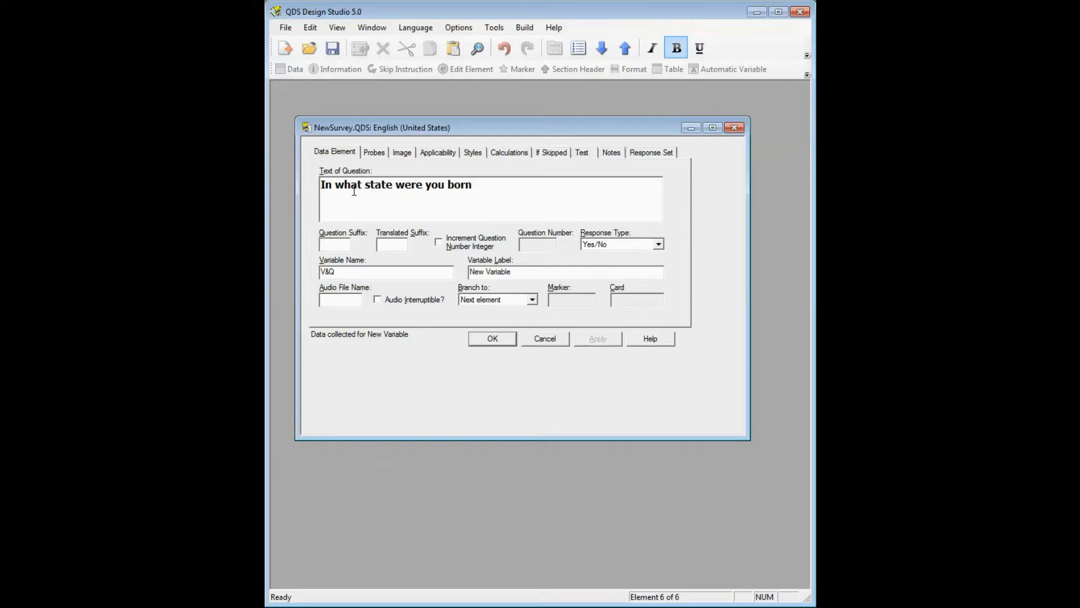
type("?")
double_click(373, 186)
left_click_drag(355, 276, 295, 272)
type("STATE")
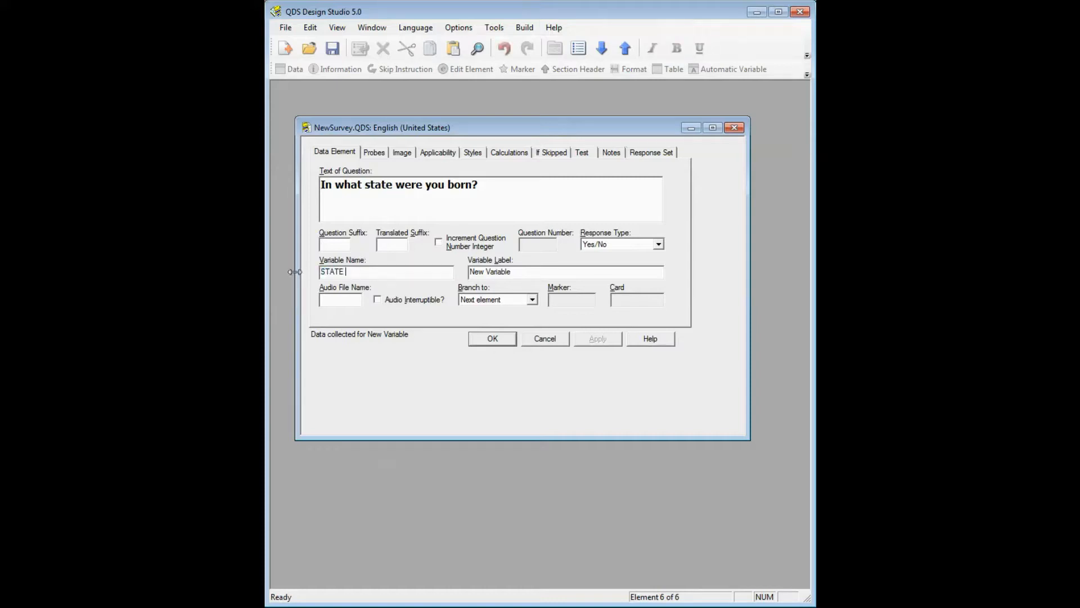
Label the STATE variable "State" and set its response type to Nominal - Pick One.
key("Tab")
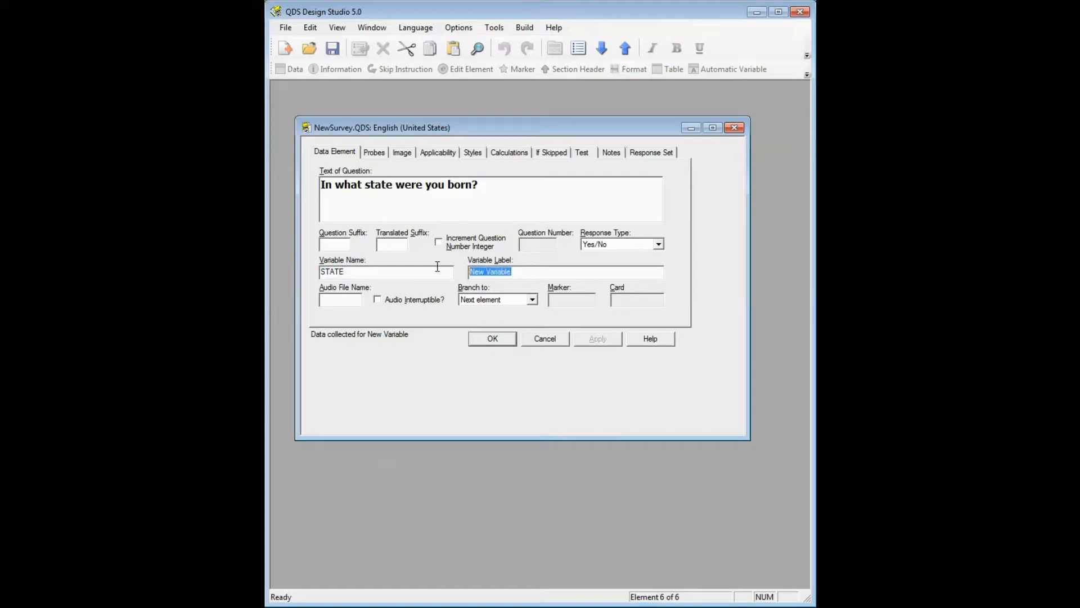
type("State")
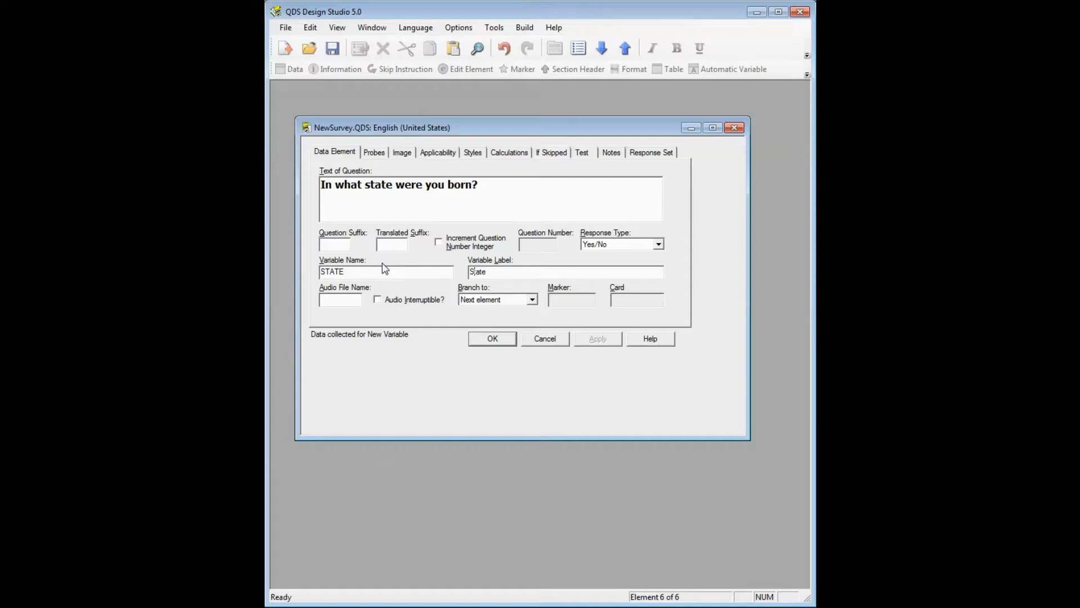
left_click(659, 244)
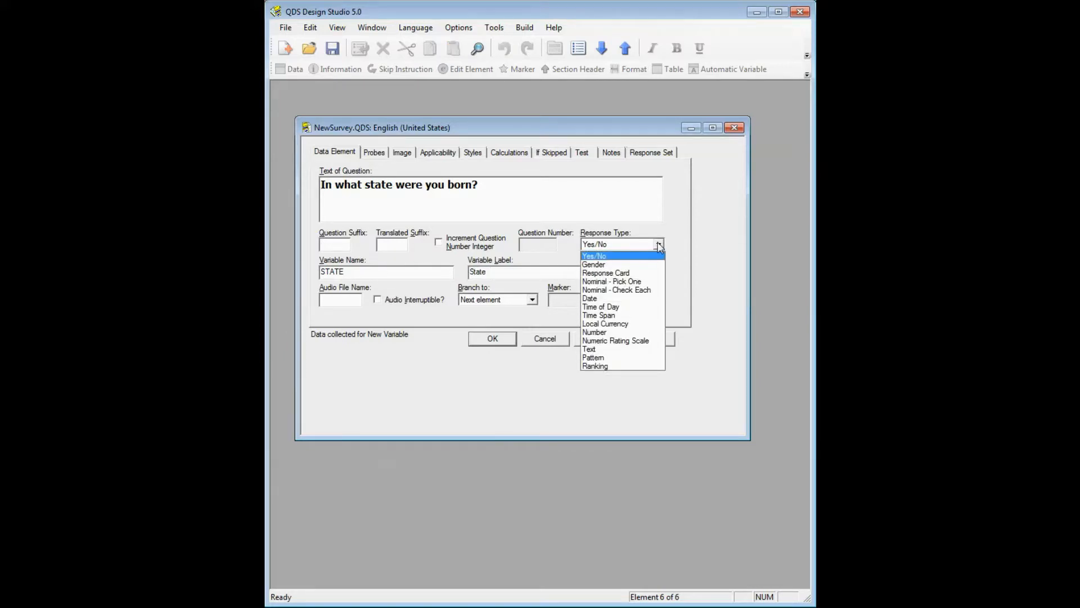
left_click(650, 284)
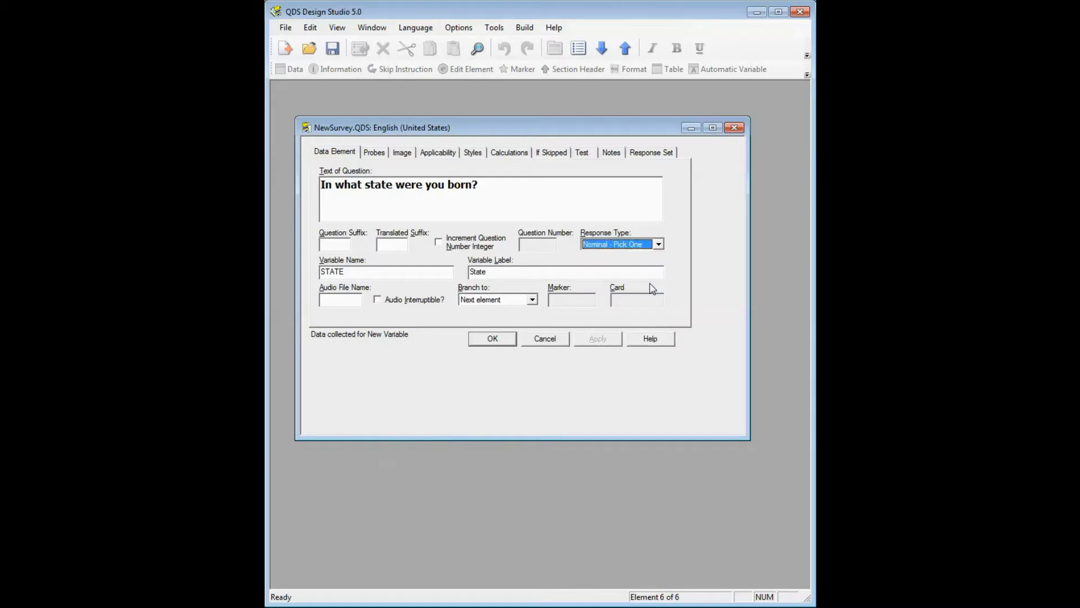
Add the response category AL with code value 0 to the state question's response set.
left_click(647, 153)
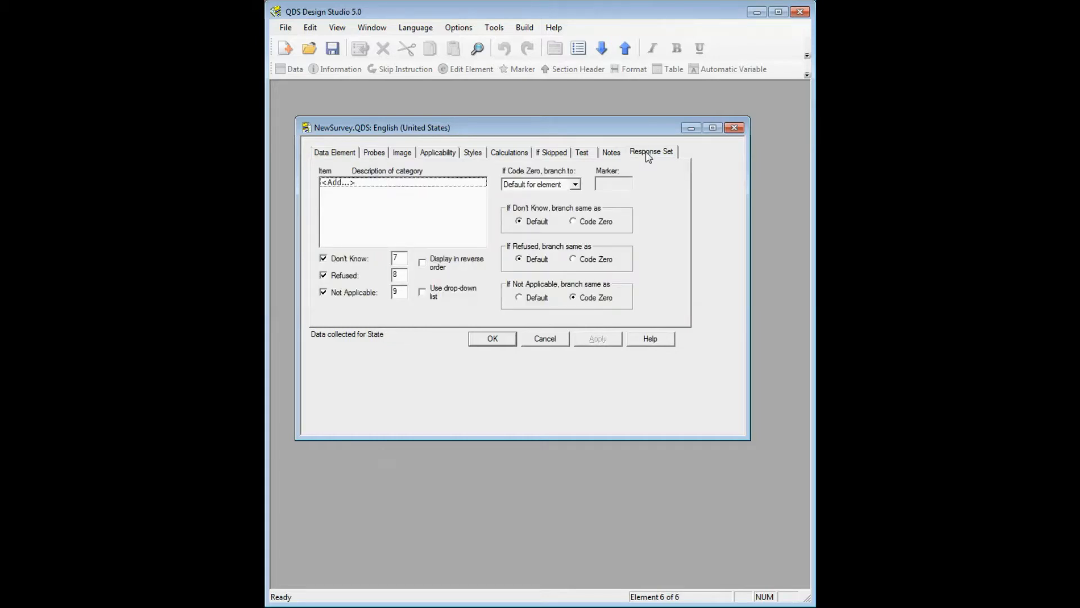
left_click(351, 184)
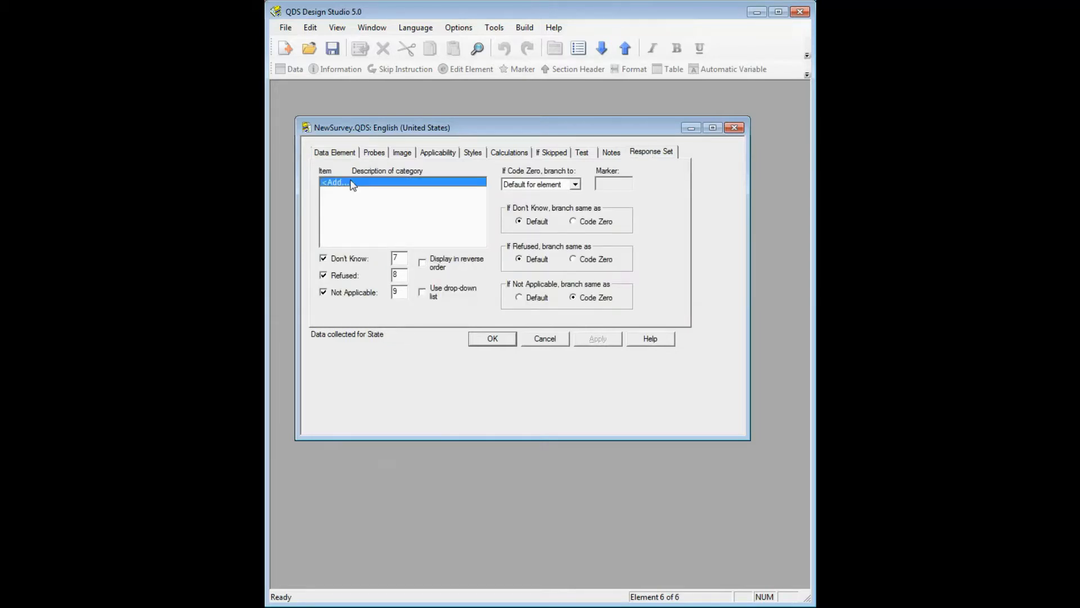
double_click(352, 184)
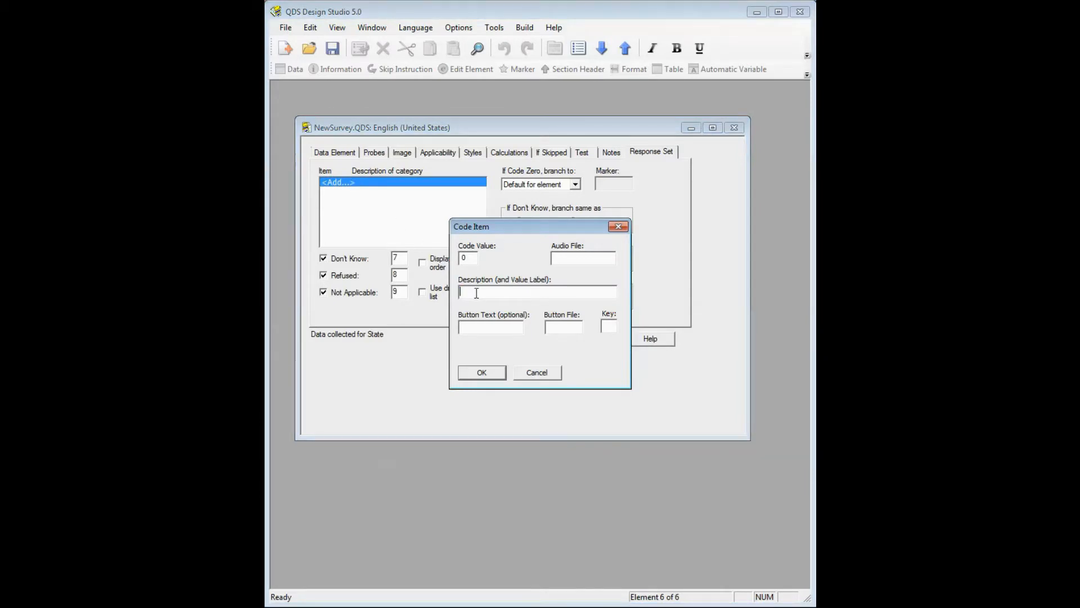
type("AL")
key("Return")
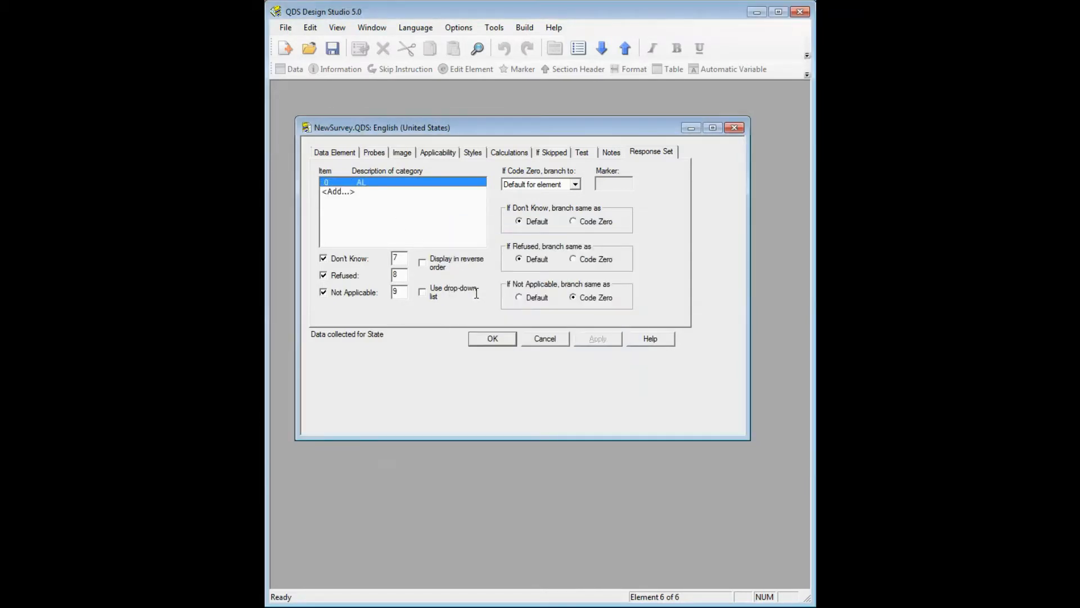
Add the response categories AK and AZ with code values 1 and 2 to the state response set.
key("Down")
key("Return")
type("AK")
key("Return")
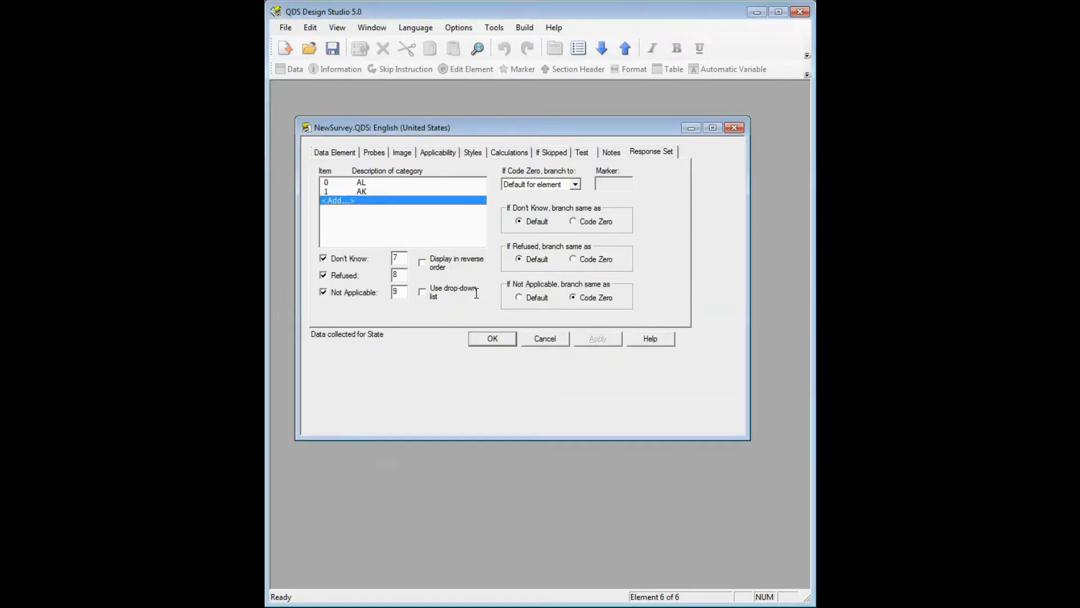
key("Return")
type("AZ")
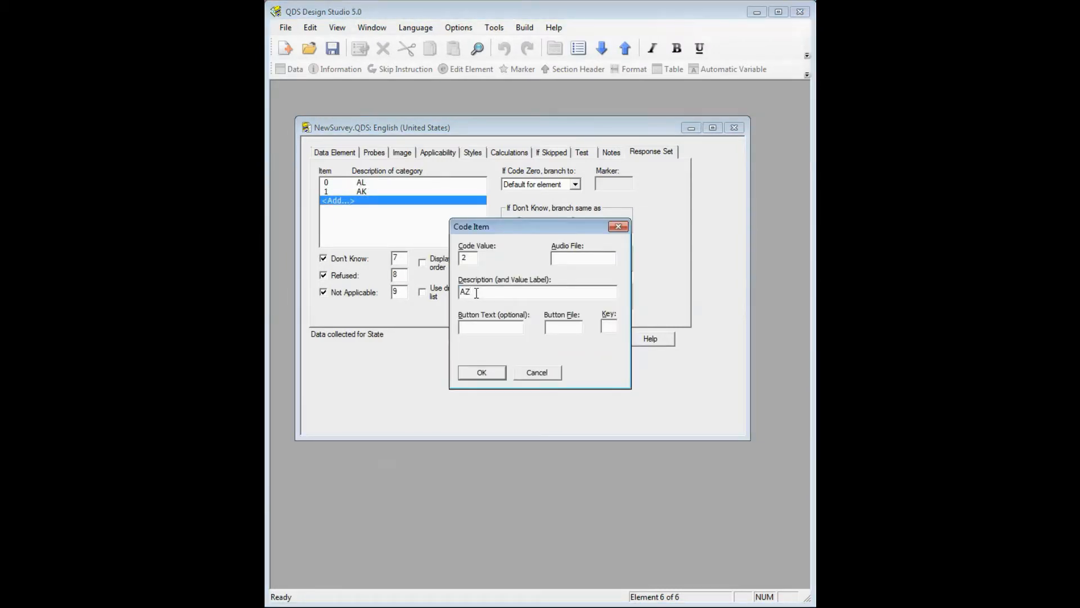
key("Return")
Add the response categories AR and CA with code values 3 and 4, and save the state question.
key("Return")
type("AR")
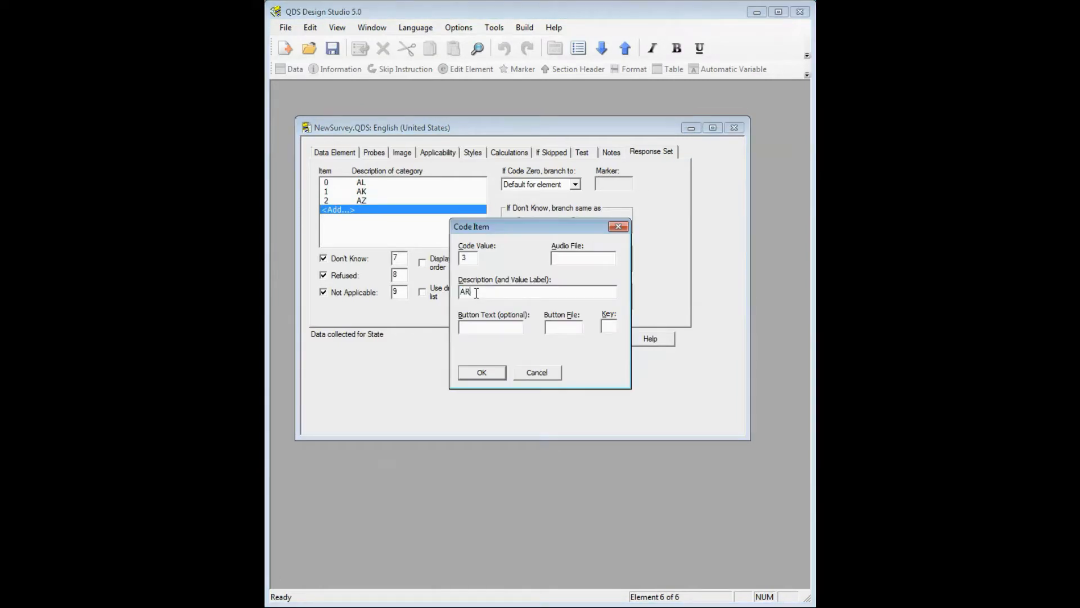
key("Return")
key("Return")
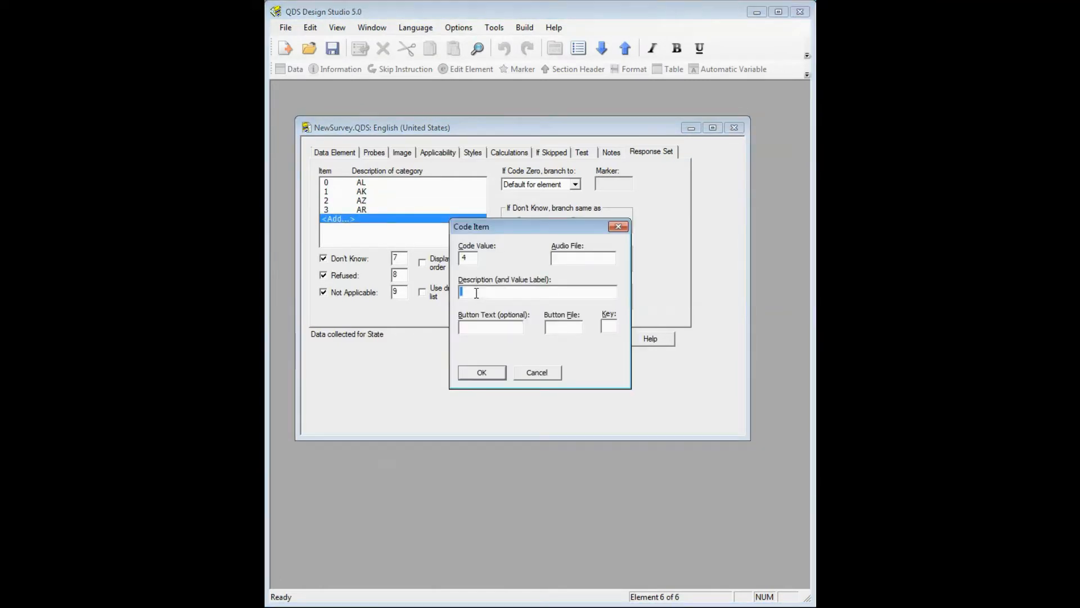
type("CA")
key("Return")
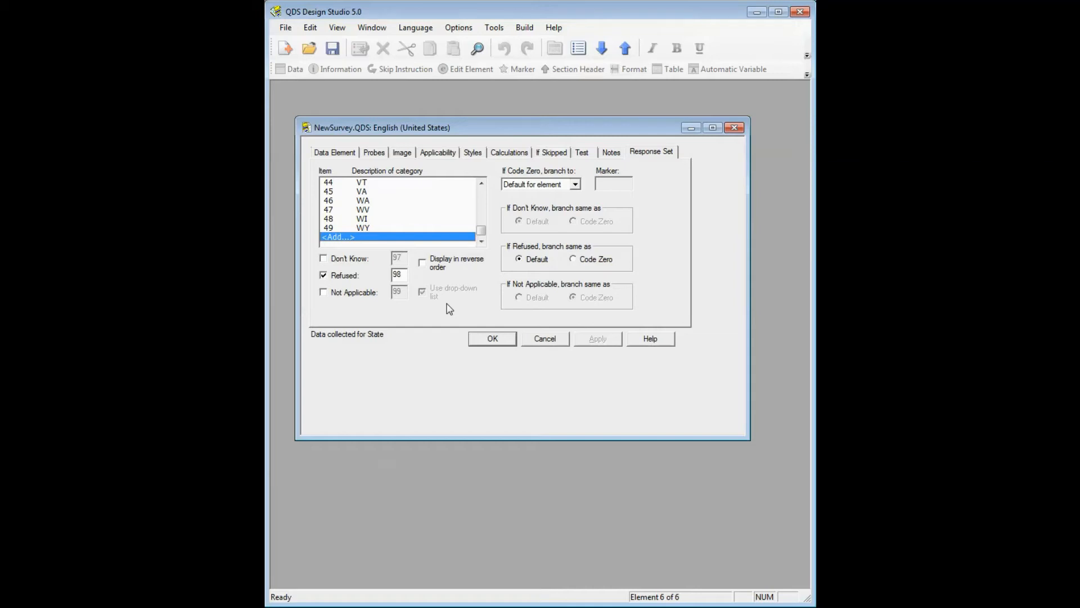
left_click(493, 339)
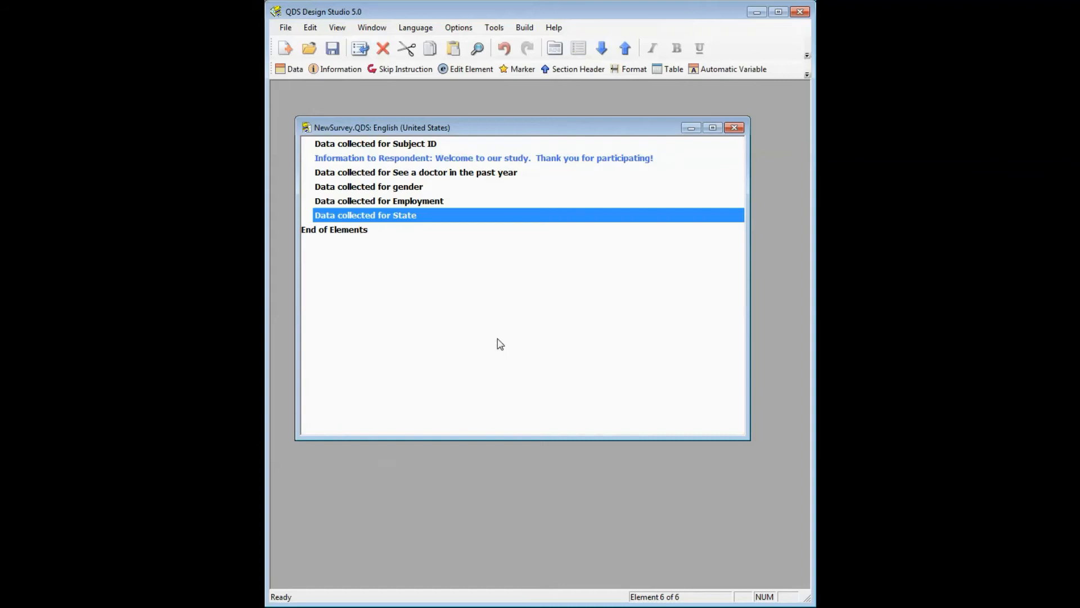
Run a preview of only the Employment and State data elements.
left_click(437, 203)
left_click(440, 217, "shift")
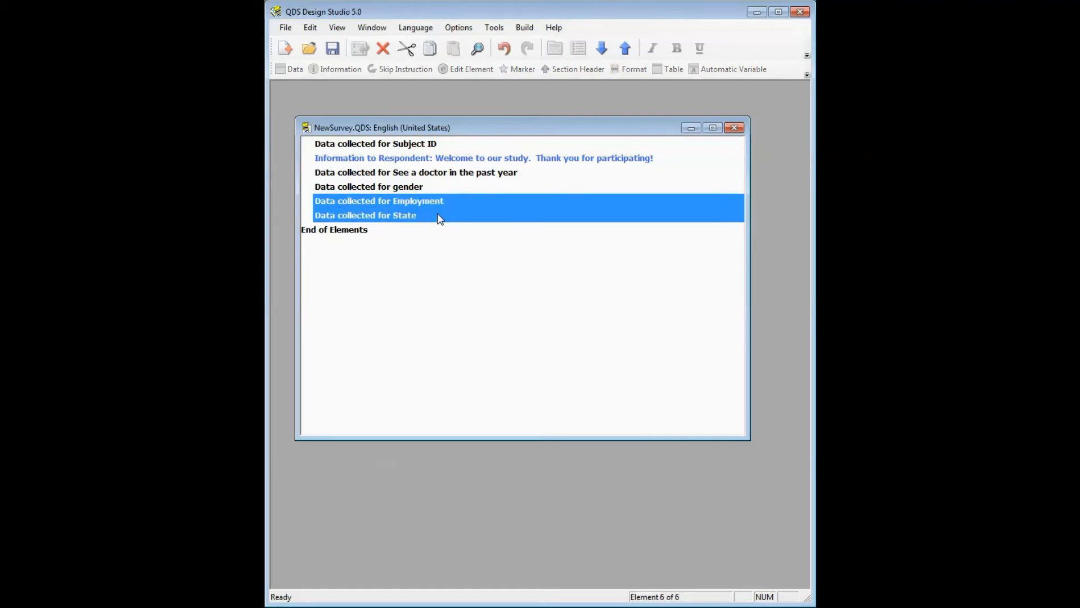
left_click(494, 28)
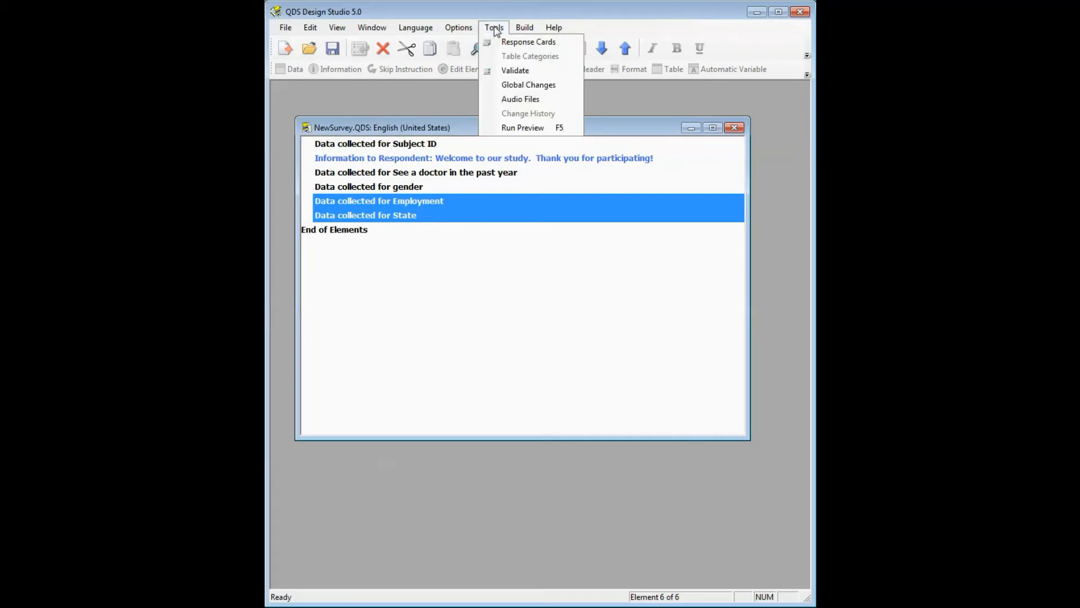
left_click(567, 132)
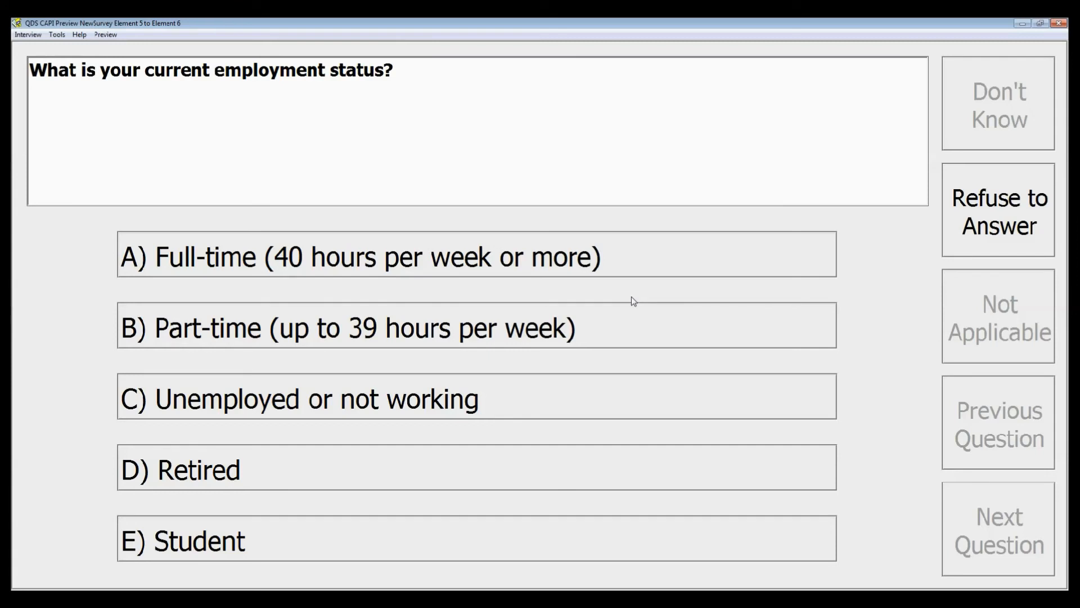
Answer the employment question with Part-time (up to 39 hours per week) and choose OR as the state of birth.
left_click(614, 329)
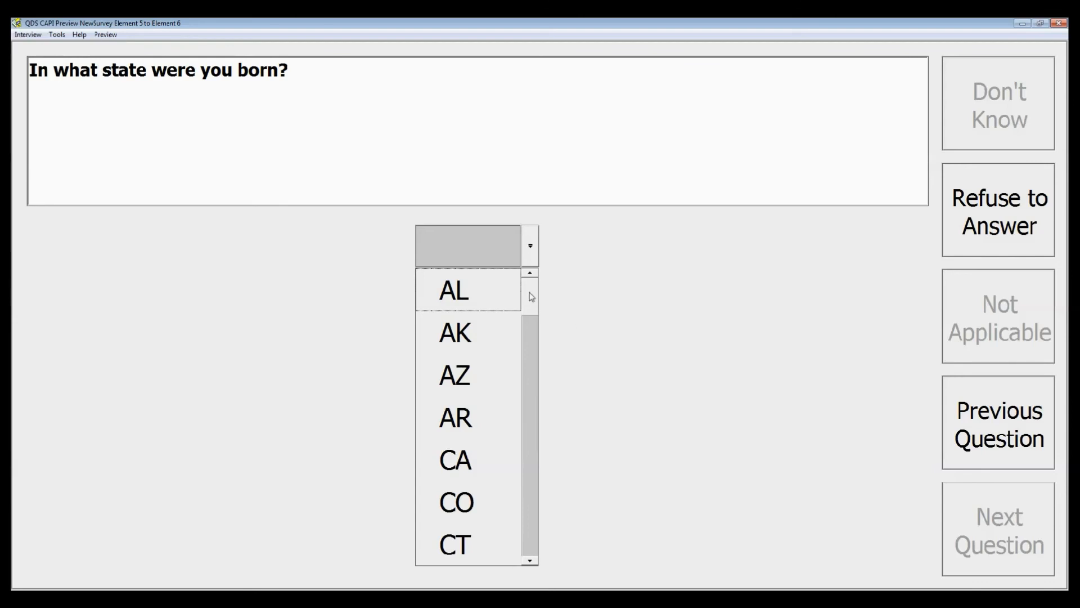
left_click_drag(532, 296, 530, 478)
left_click(471, 424)
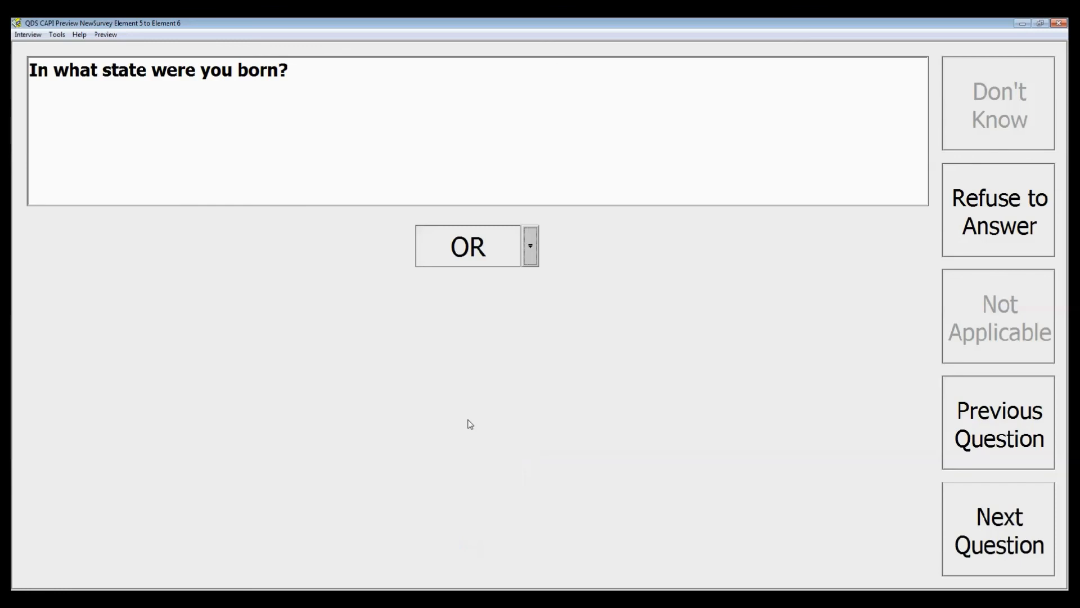
Change the state of birth answer to SD.
left_click(531, 247)
key("Down")
key("Down")
key("Down")
key("Down")
key("Down")
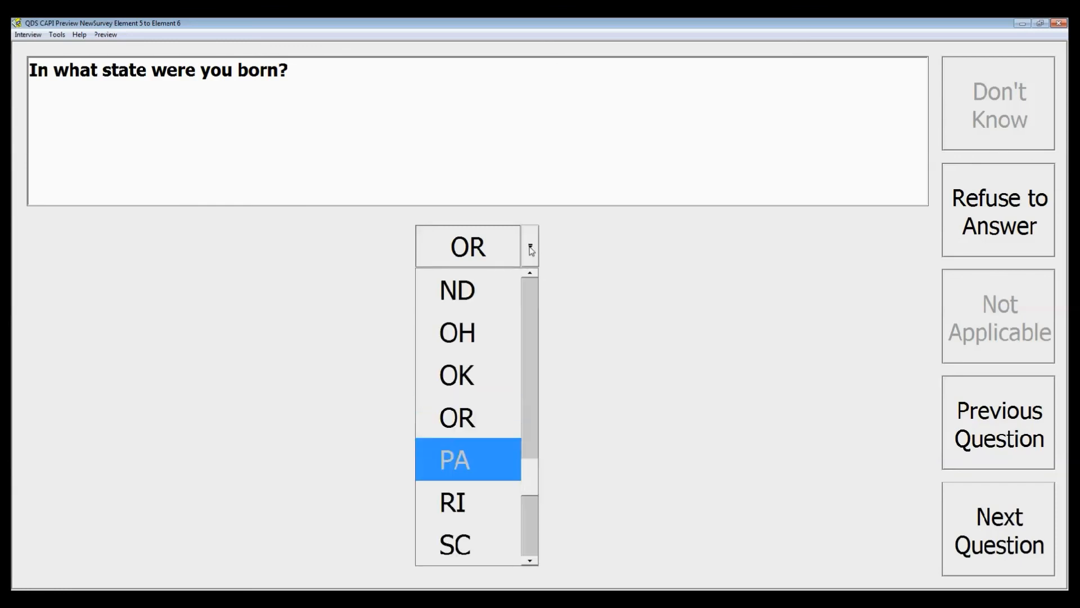
key("Up")
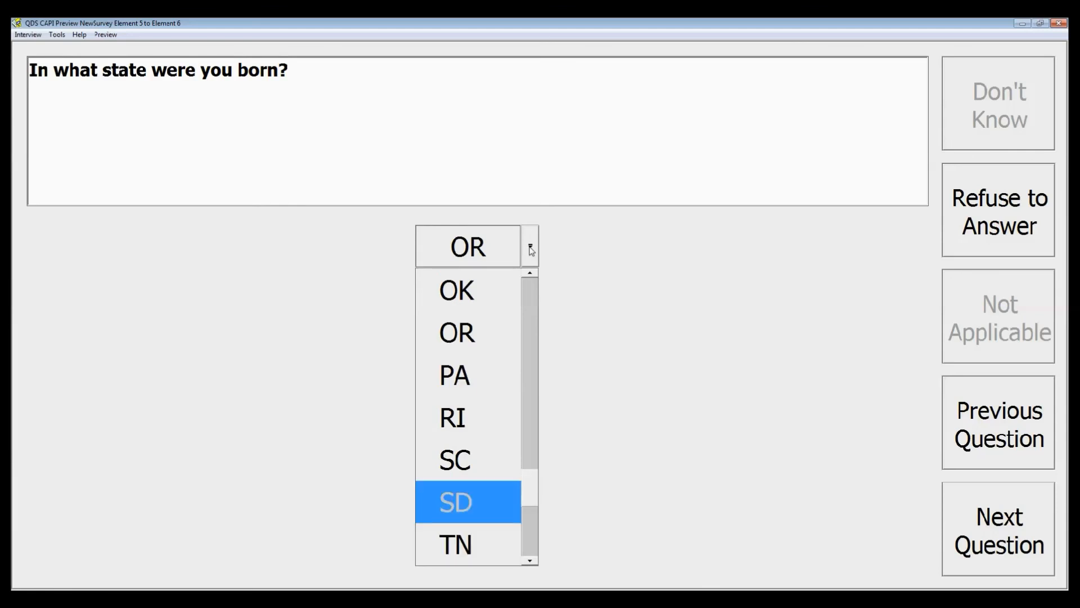
key("Return")
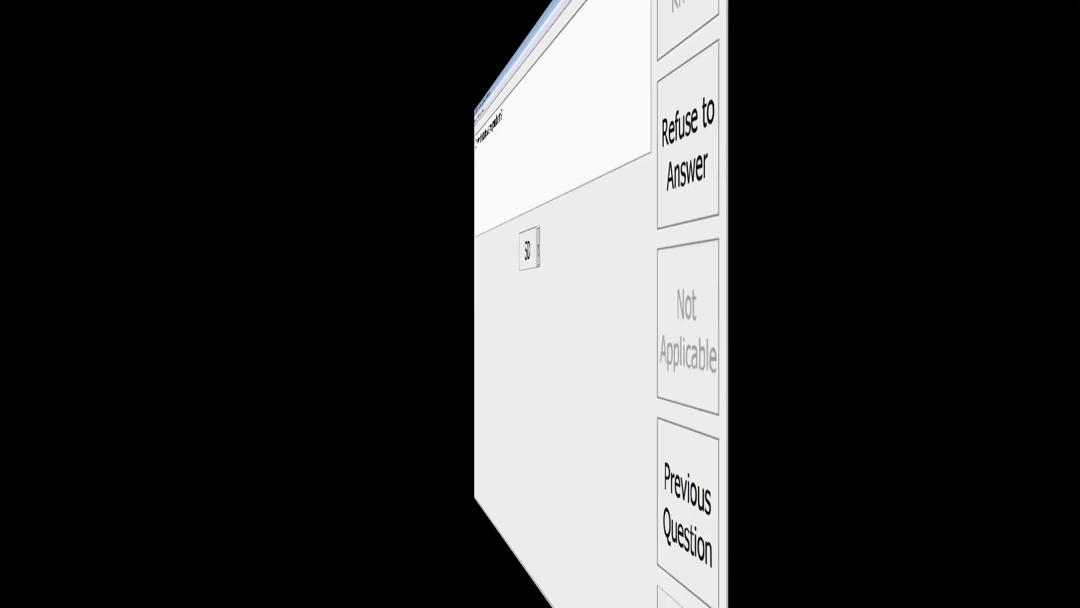